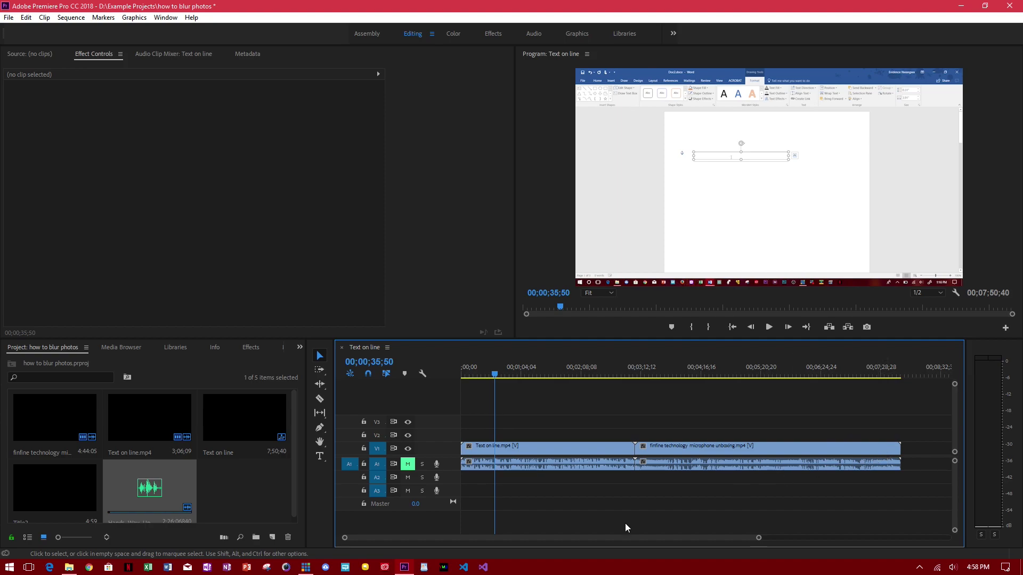
Drop Hands_Way_Up.mp3 onto A2 at the sequence start, along with two extra copies
{"action": "left_click_drag", "start_coordinate": [190, 496], "coordinate": [490, 480]}
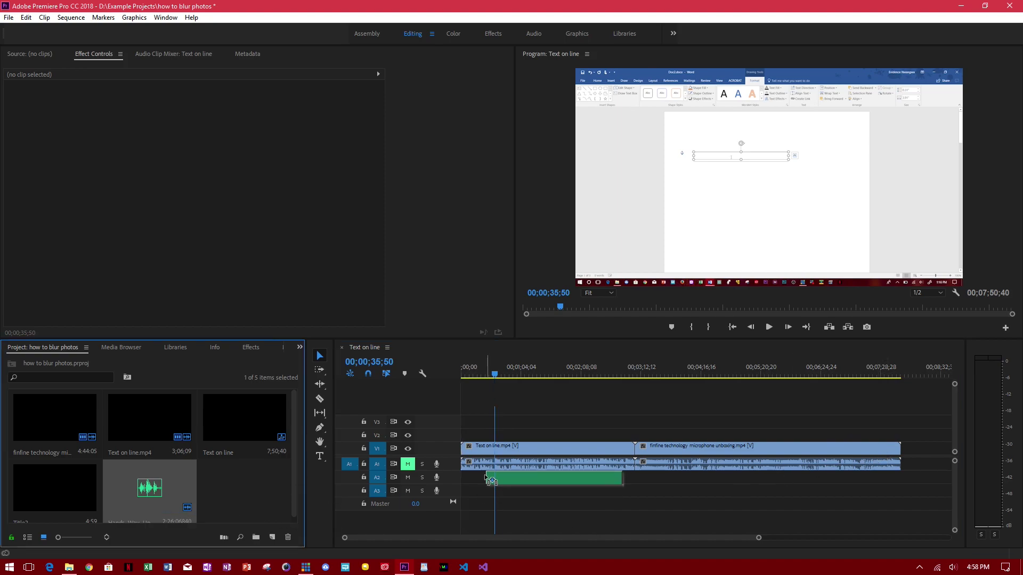
{"action": "left_click_drag", "start_coordinate": [490, 480], "coordinate": [466, 480]}
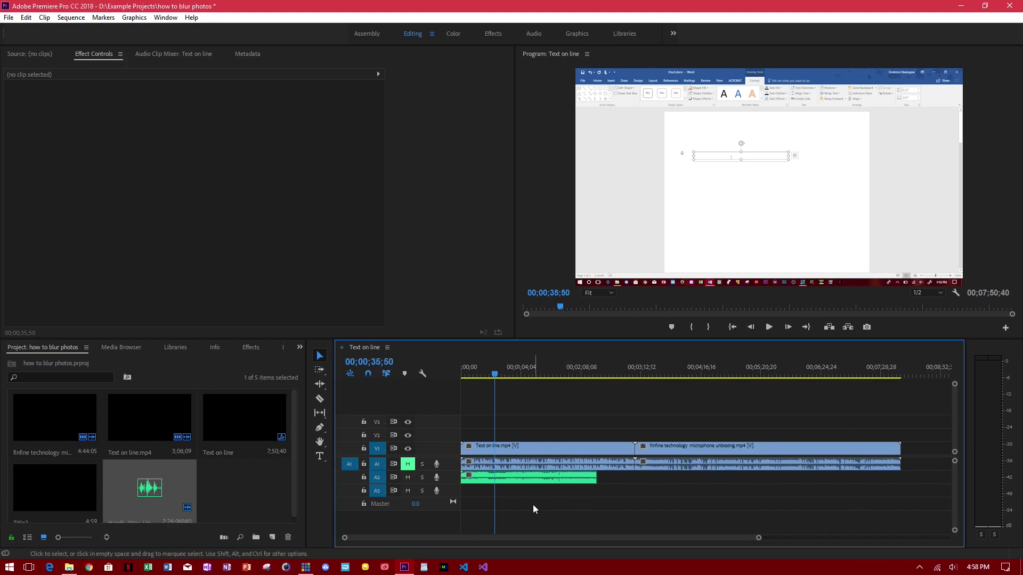
{"action": "left_click_drag", "start_coordinate": [150, 488], "coordinate": [615, 478]}
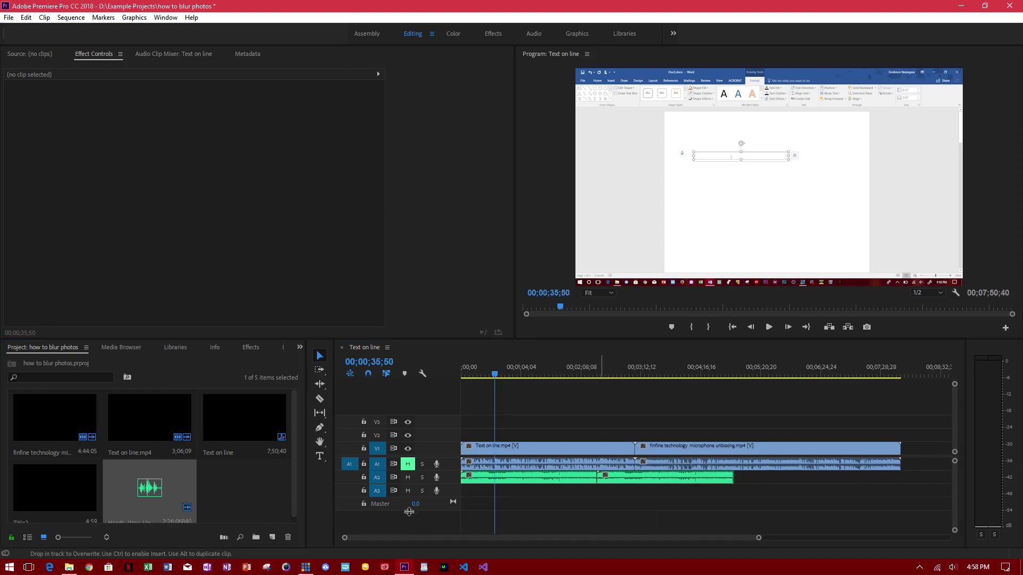
{"action": "left_click_drag", "start_coordinate": [158, 504], "coordinate": [770, 479]}
Delete the extra Hands_Way_Up copies, leaving one clip at the start of A2
{"action": "left_click", "coordinate": [826, 472]}
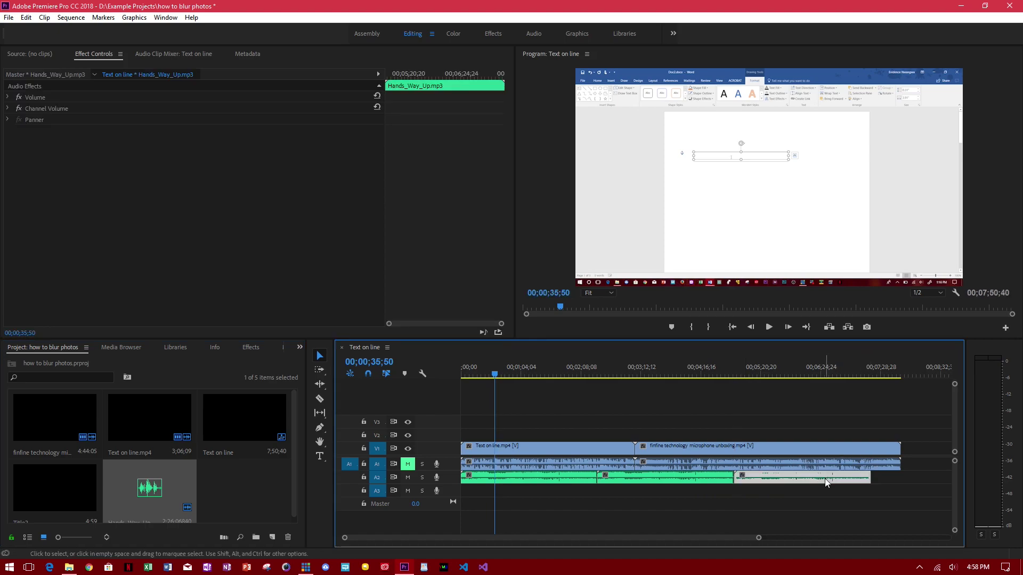
{"action": "key", "text": "Delete"}
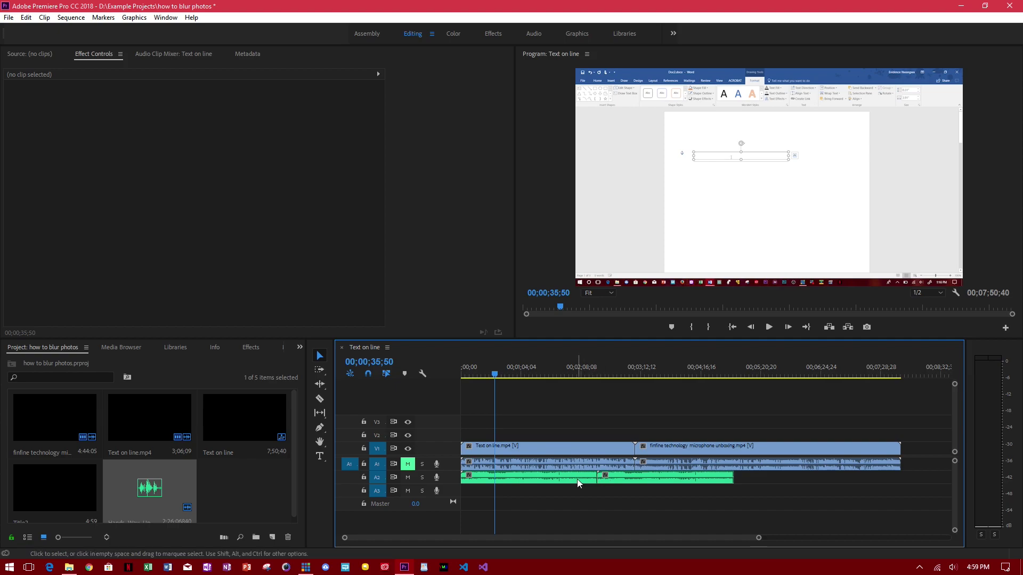
{"action": "left_click", "coordinate": [576, 477]}
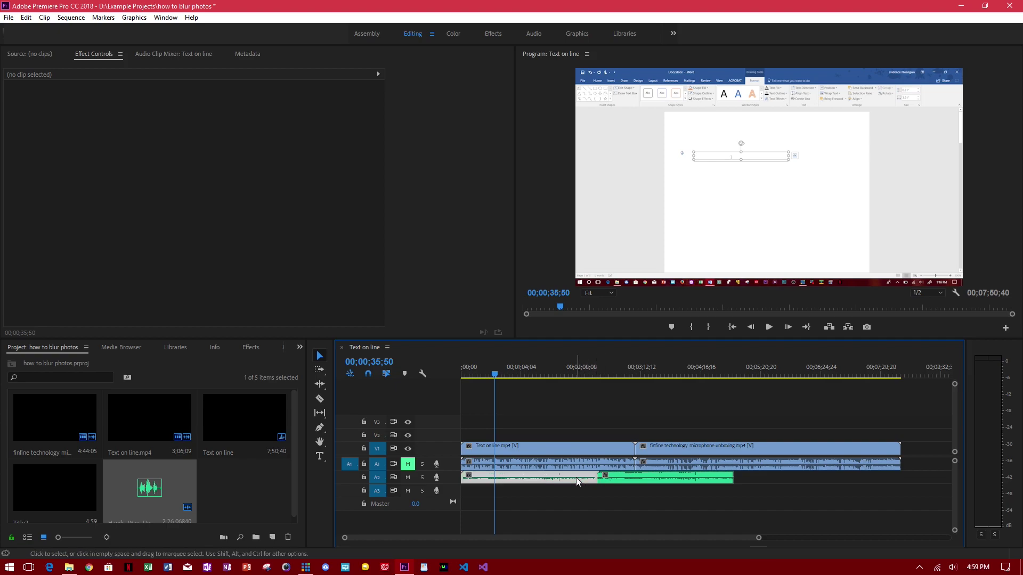
{"action": "left_click", "coordinate": [619, 479]}
{"action": "key", "text": "Delete"}
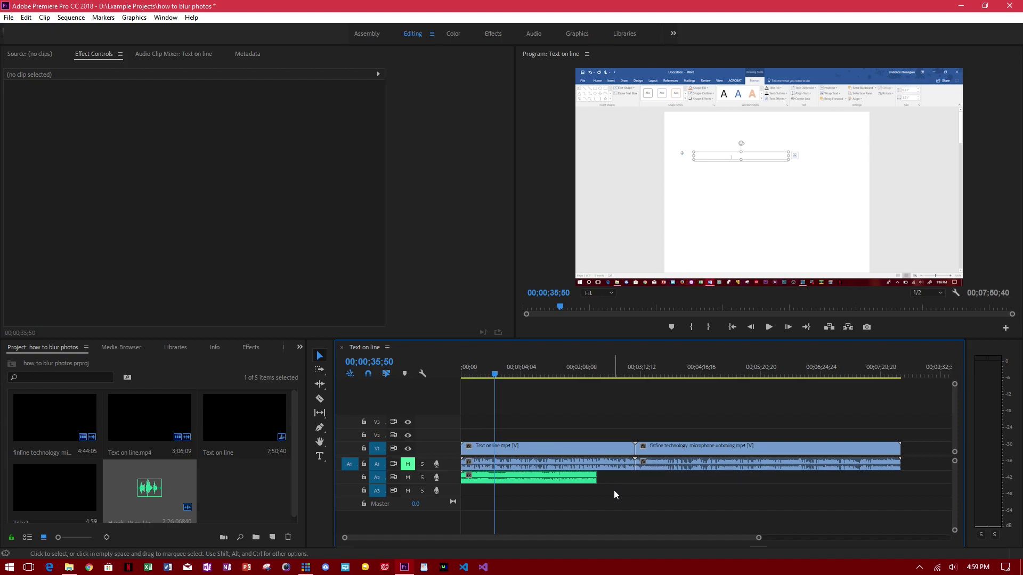
{"action": "left_click", "coordinate": [567, 480]}
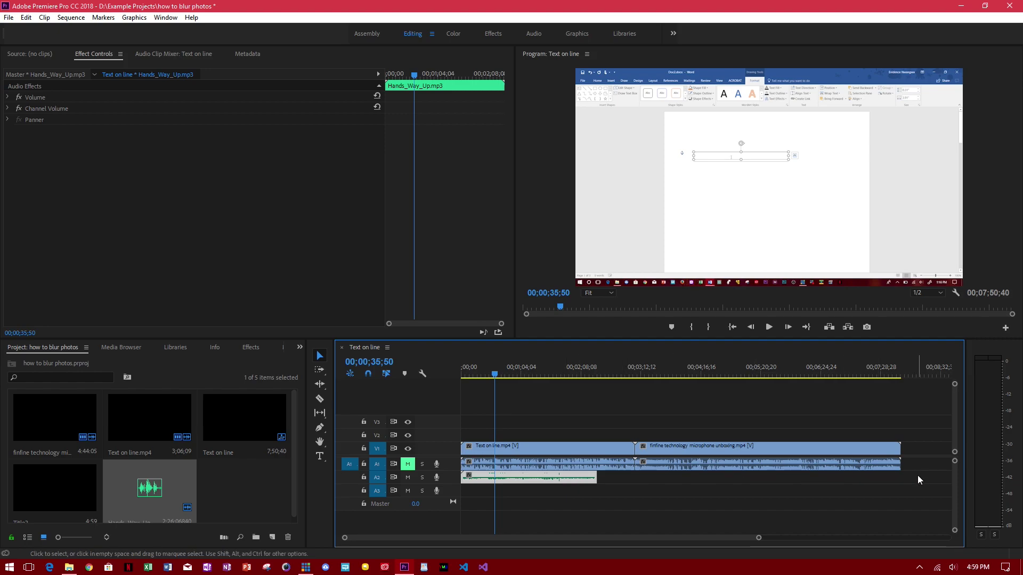
{"action": "right_click", "coordinate": [170, 484]}
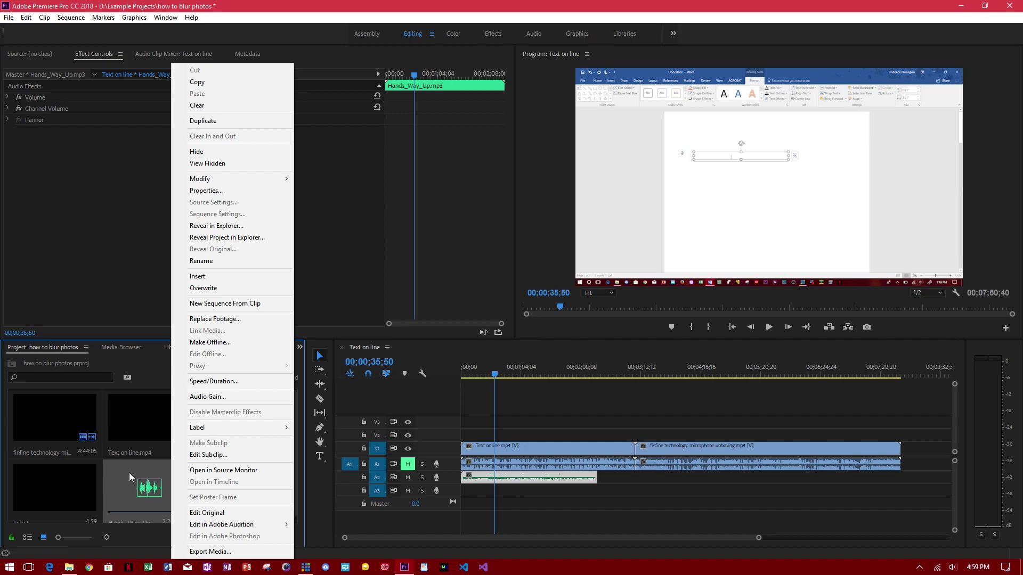
{"action": "mouse_move", "coordinate": [222, 525]}
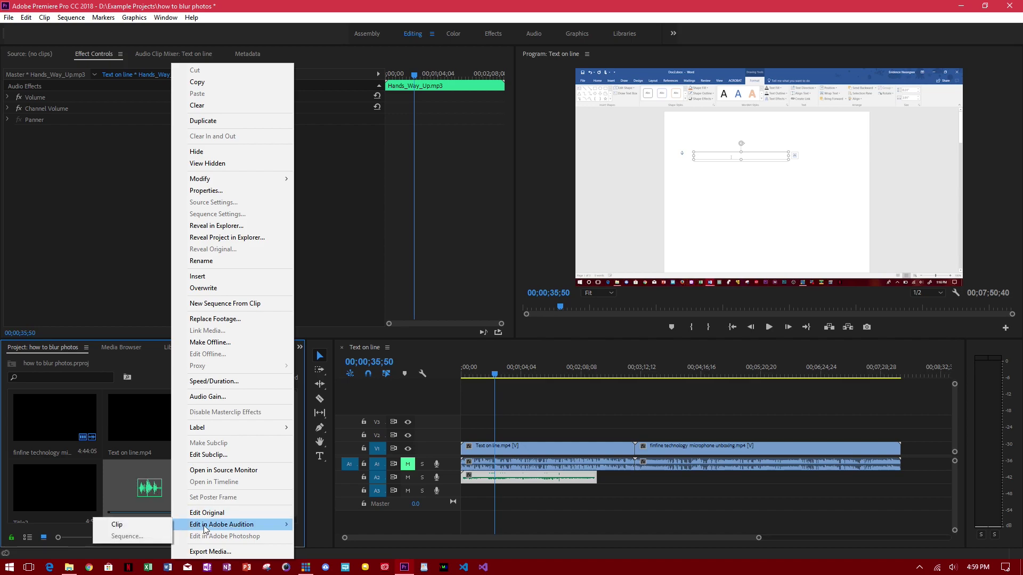
Send Hands_Way_Up to Audition with Edit in Adobe Audition > Clip
{"action": "left_click", "coordinate": [154, 523]}
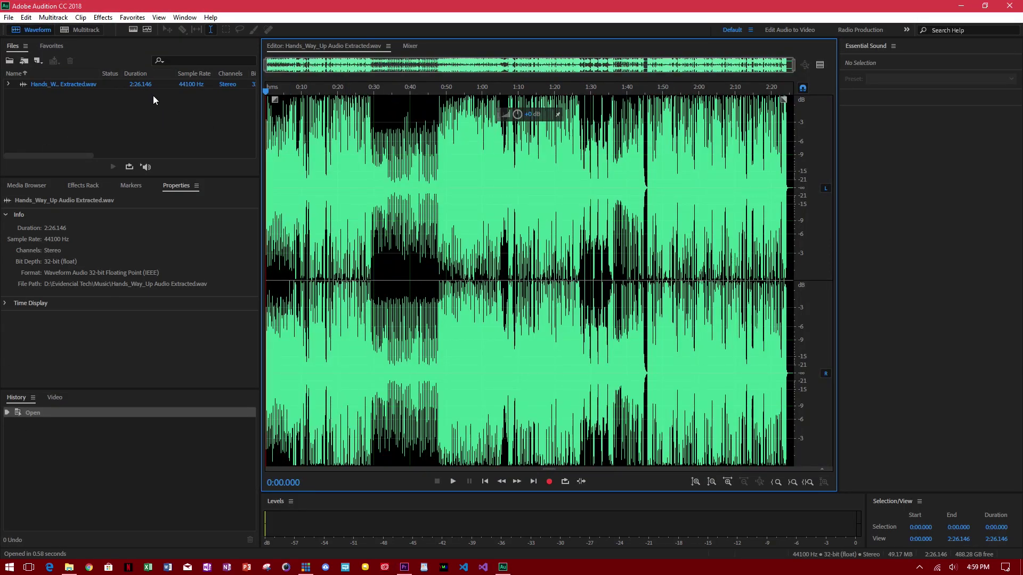
Create a multitrack session with the extracted Hands_Way_Up .wav on Track 1, resampled to 48000 Hz
{"action": "left_click", "coordinate": [80, 31]}
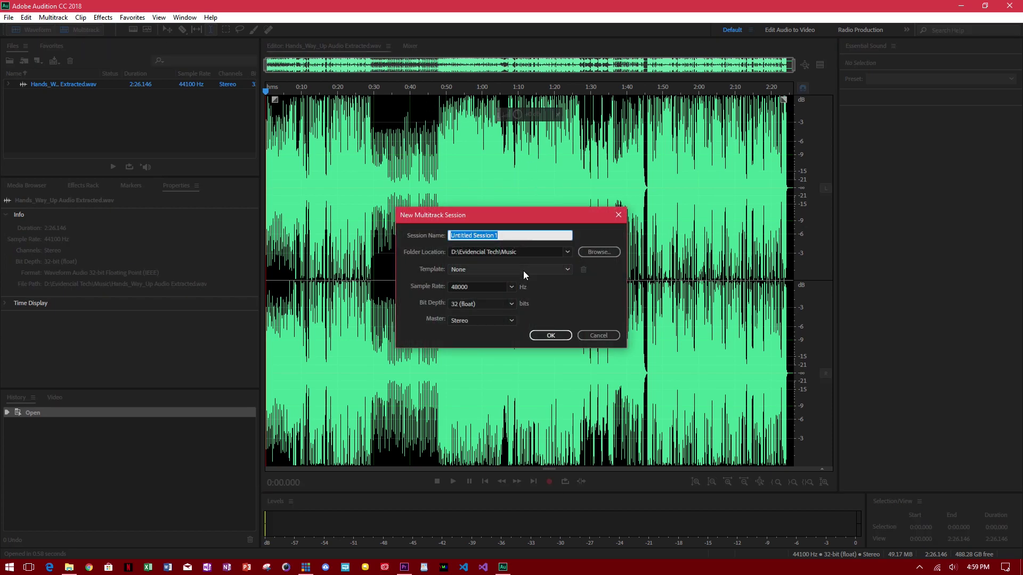
{"action": "left_click", "coordinate": [549, 337]}
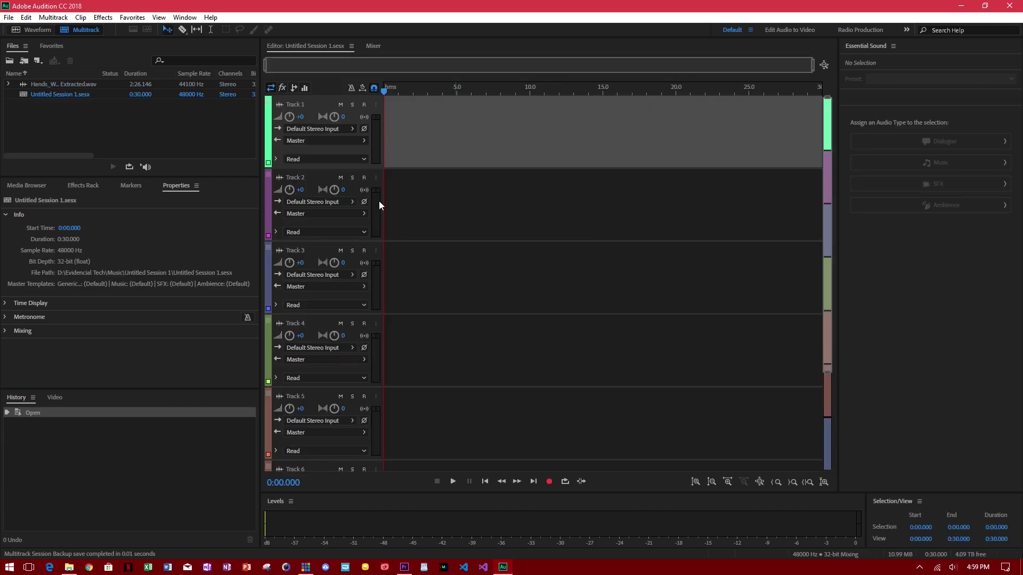
{"action": "mouse_move", "coordinate": [53, 83]}
{"action": "left_mouse_down"}
{"action": "mouse_move", "coordinate": [435, 141]}
{"action": "mouse_move", "coordinate": [379, 141]}
{"action": "left_mouse_up"}
{"action": "left_click", "coordinate": [566, 311]}
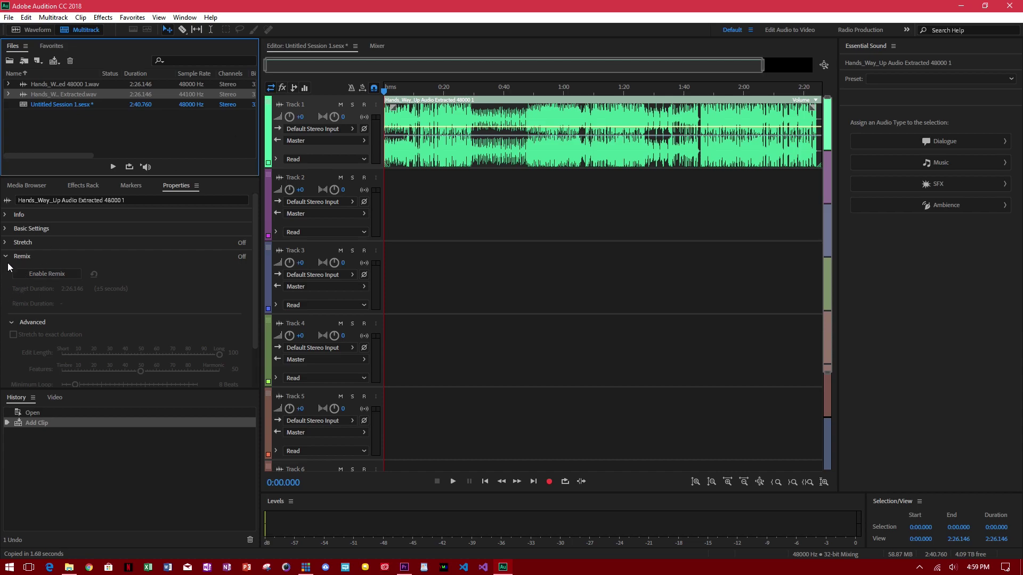
Enable Remix on the Track 1 Hands_Way_Up clip
{"action": "left_click", "coordinate": [50, 277]}
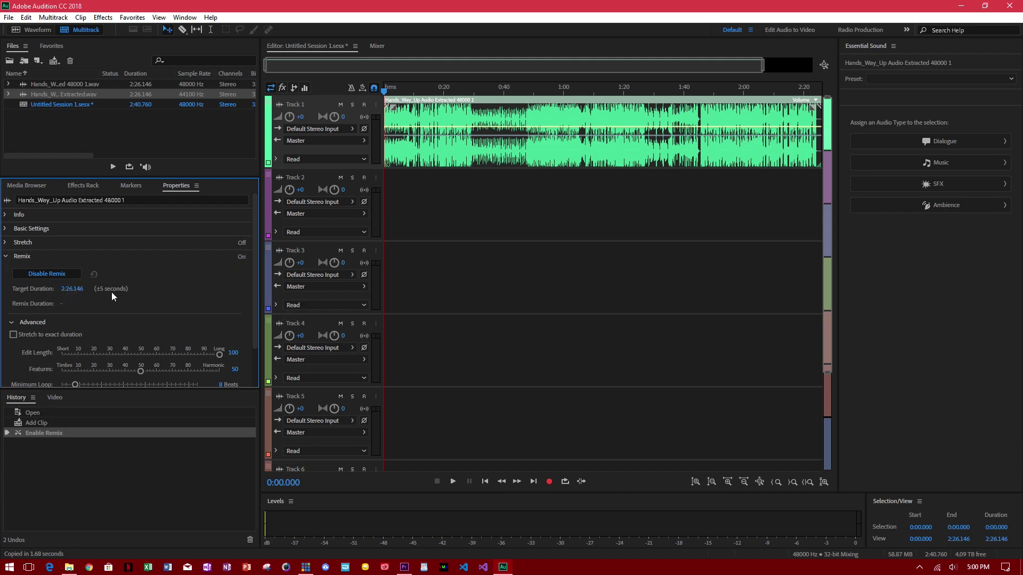
Bring Premiere Pro forward to check the video's length
{"action": "left_click", "coordinate": [404, 568]}
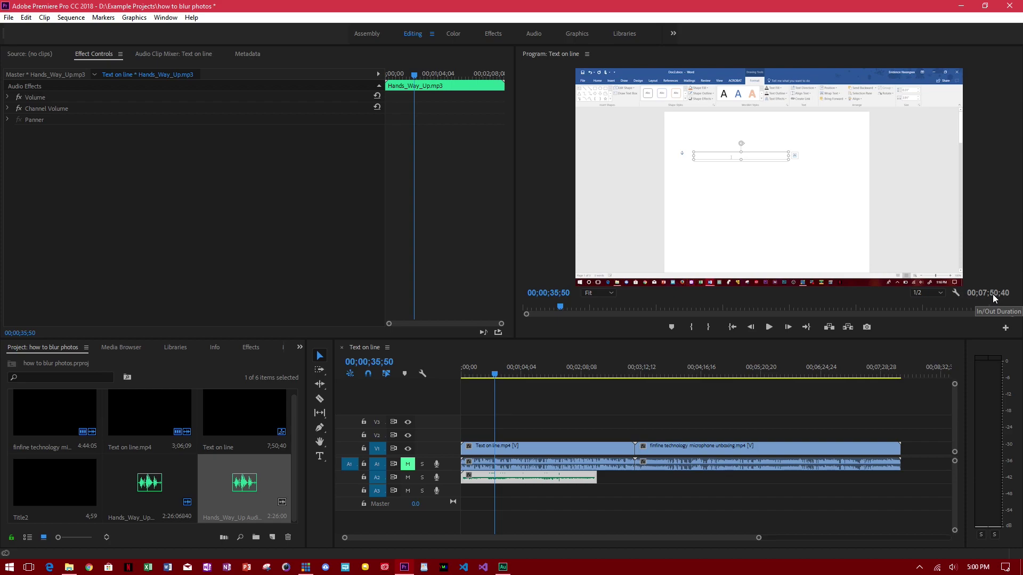
Back in Audition, set the Hands_Way_Up remix target duration to 7:55.146
{"action": "left_click", "coordinate": [503, 567]}
{"action": "left_click", "coordinate": [69, 288]}
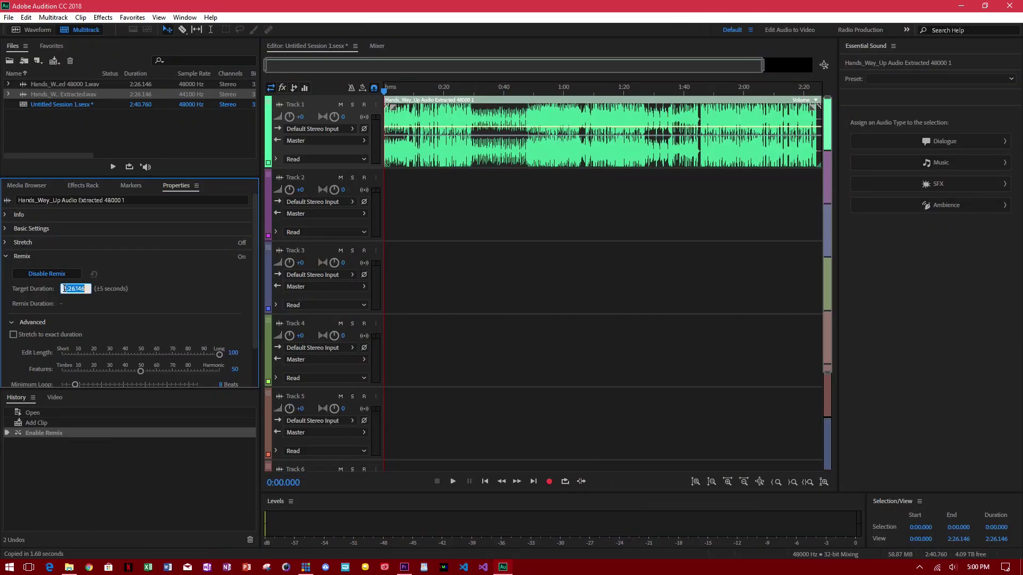
{"action": "left_click", "coordinate": [67, 288]}
{"action": "key", "text": "BackSpace"}
{"action": "key", "text": "BackSpace"}
{"action": "type", "text": "7"}
{"action": "type", "text": "5"}
{"action": "key", "text": "Return"}
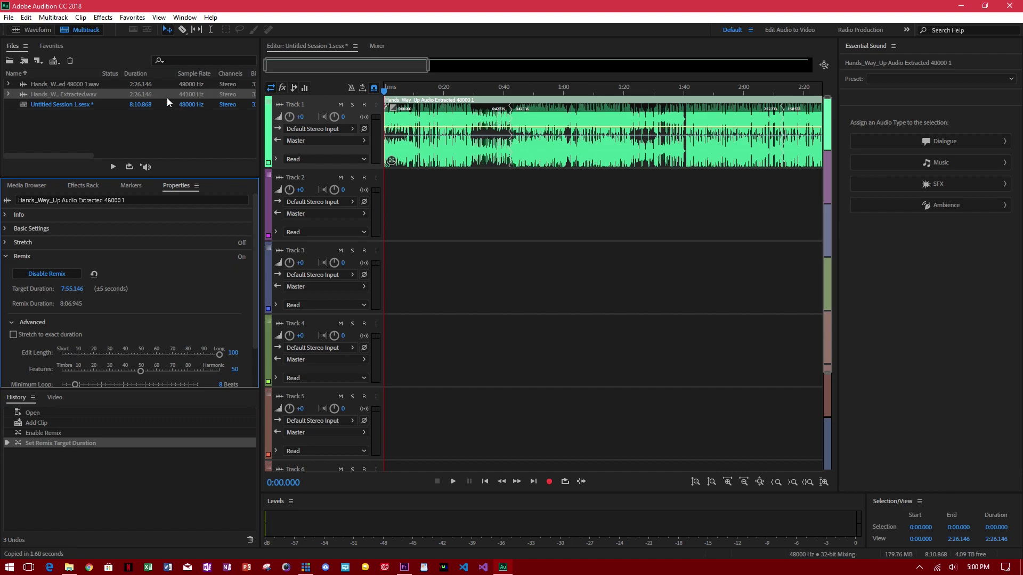
Export the session to Premiere Pro with the default export settings
{"action": "left_click", "coordinate": [8, 17]}
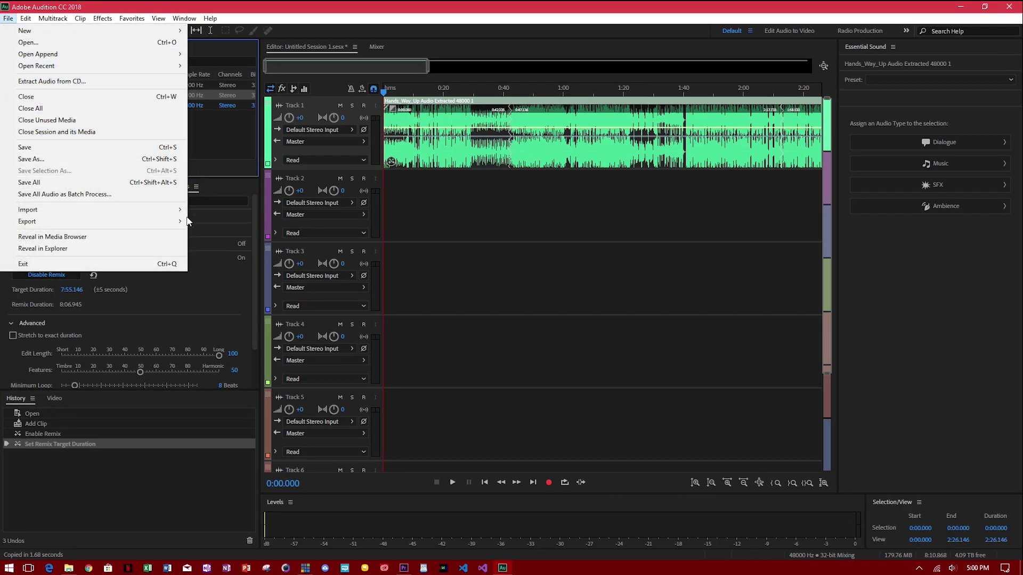
{"action": "mouse_move", "coordinate": [27, 221]}
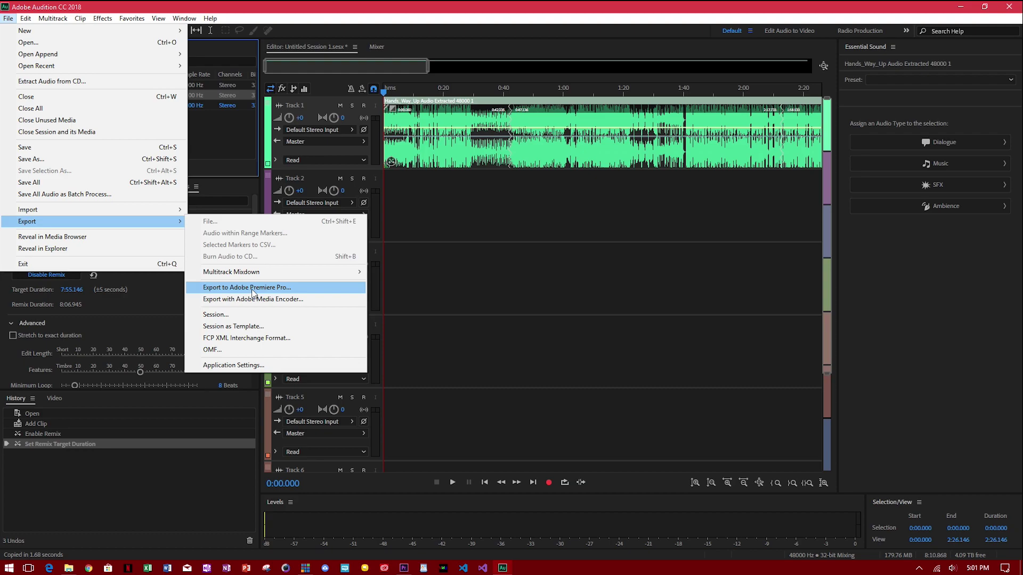
{"action": "left_click", "coordinate": [253, 289]}
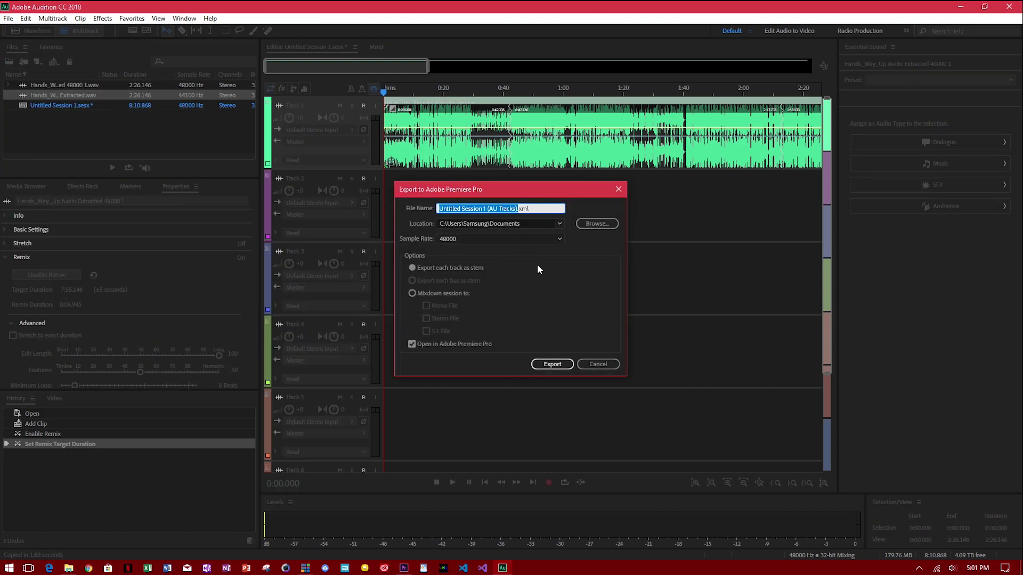
{"action": "left_click", "coordinate": [546, 366]}
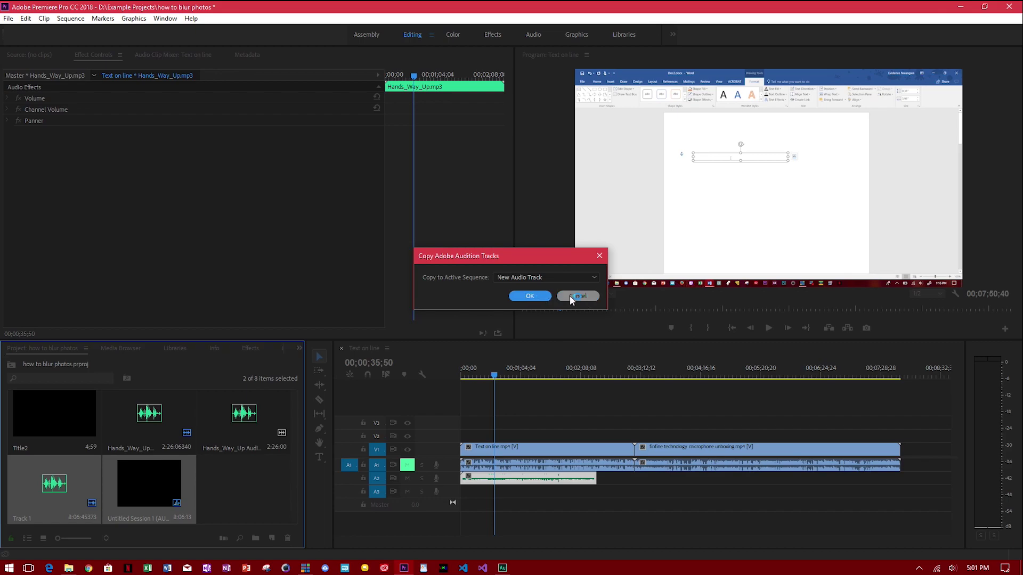
Replace the short A2 music clip with the Audition remix, trimmed to the video's end
{"action": "left_click", "coordinate": [529, 296]}
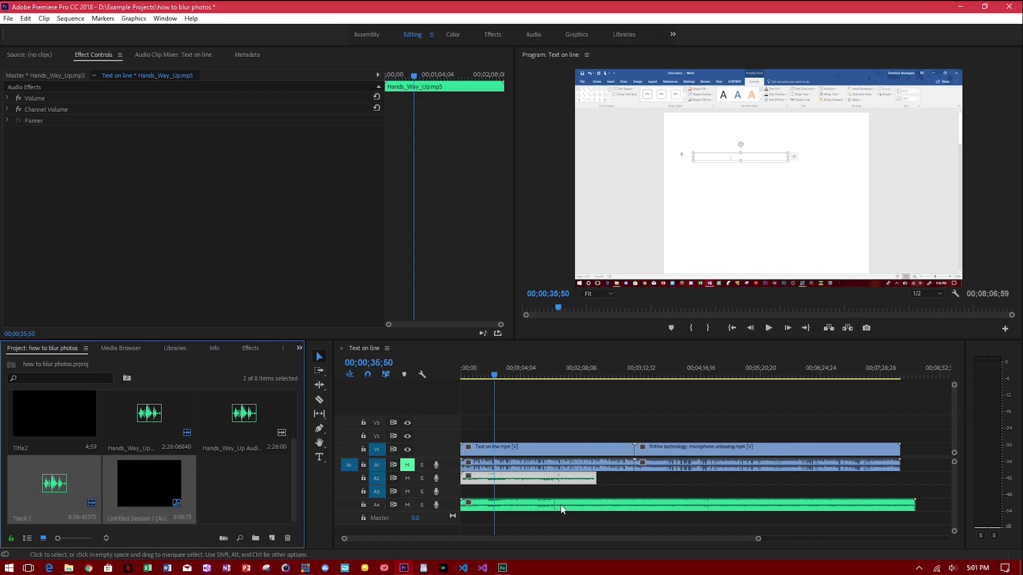
{"action": "left_click", "coordinate": [540, 478]}
{"action": "key", "text": "Delete"}
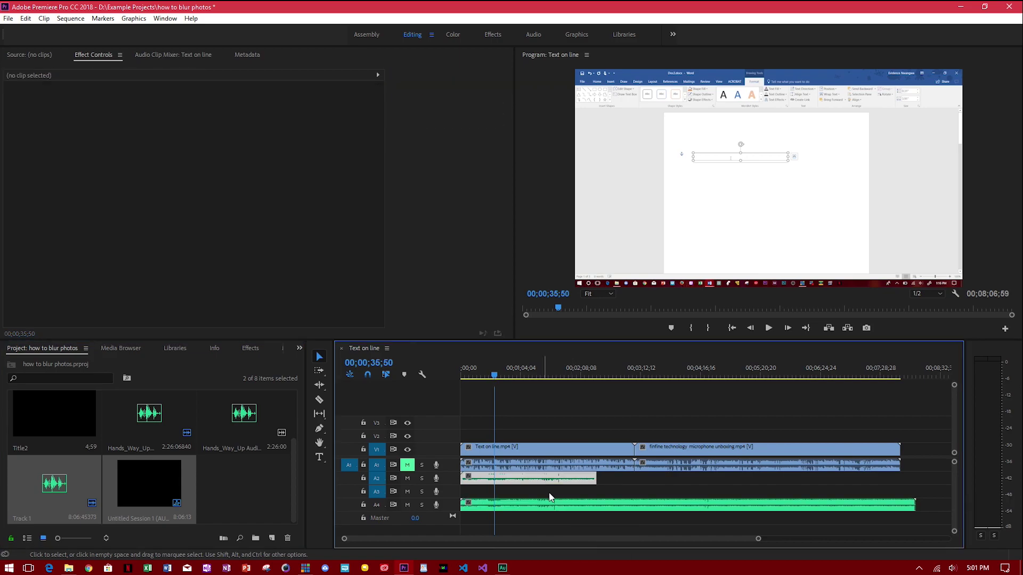
{"action": "left_click_drag", "start_coordinate": [553, 504], "coordinate": [559, 477]}
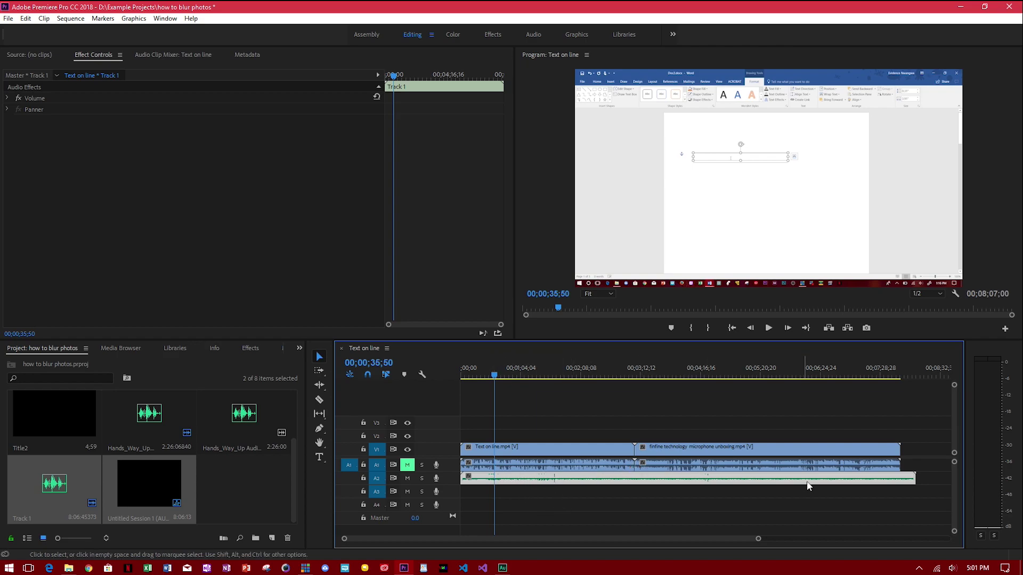
{"action": "left_click_drag", "start_coordinate": [914, 478], "coordinate": [901, 478]}
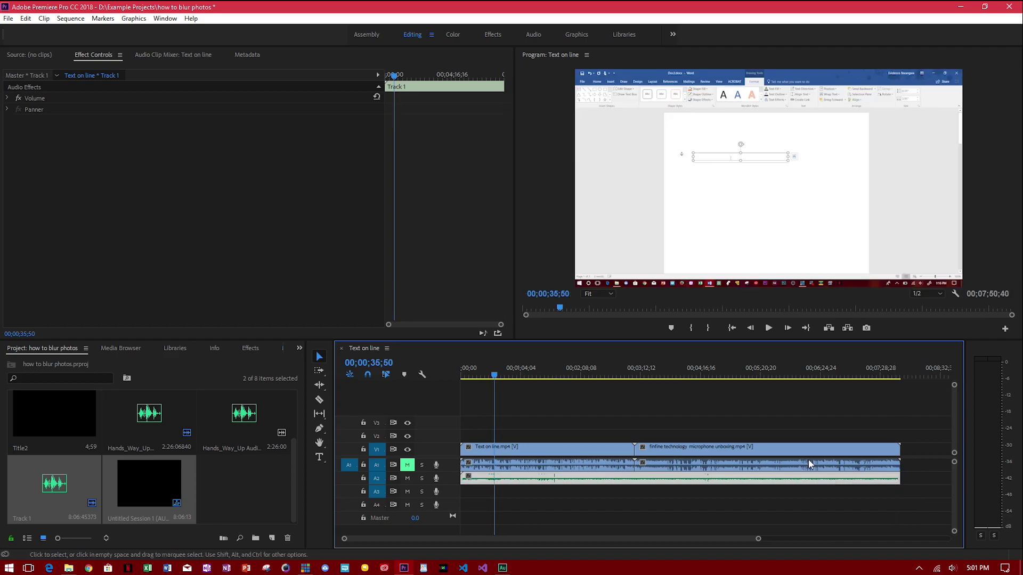
{"action": "left_click", "coordinate": [502, 568]}
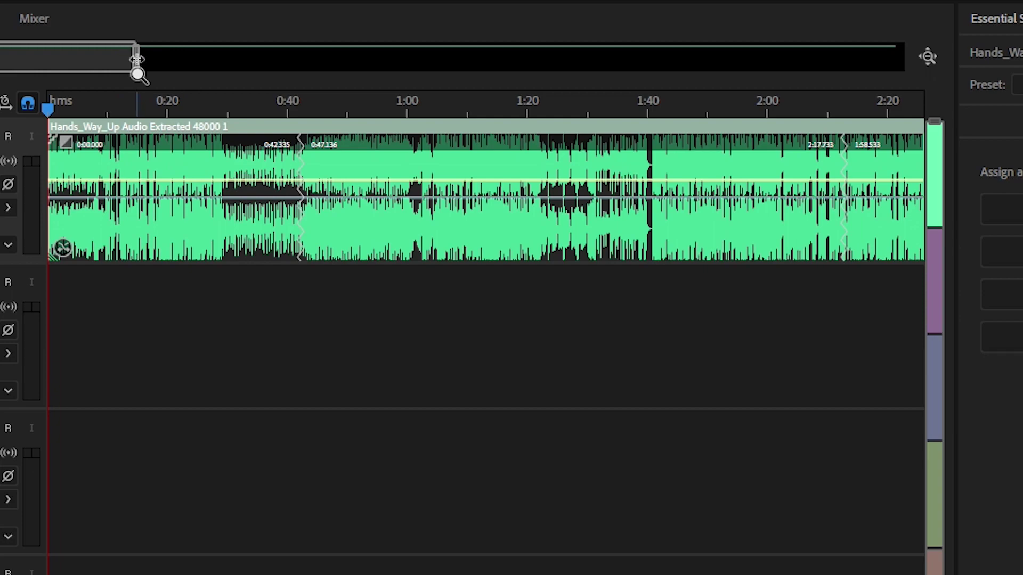
{"action": "left_click_drag", "start_coordinate": [134, 56], "coordinate": [23, 60]}
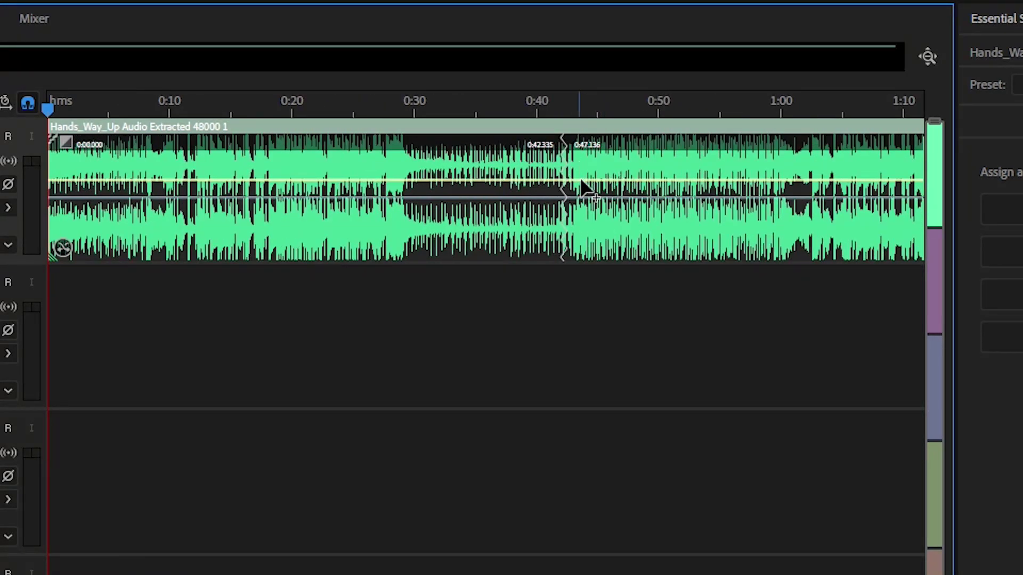
{"action": "left_click_drag", "start_coordinate": [12, 58], "coordinate": [66, 75]}
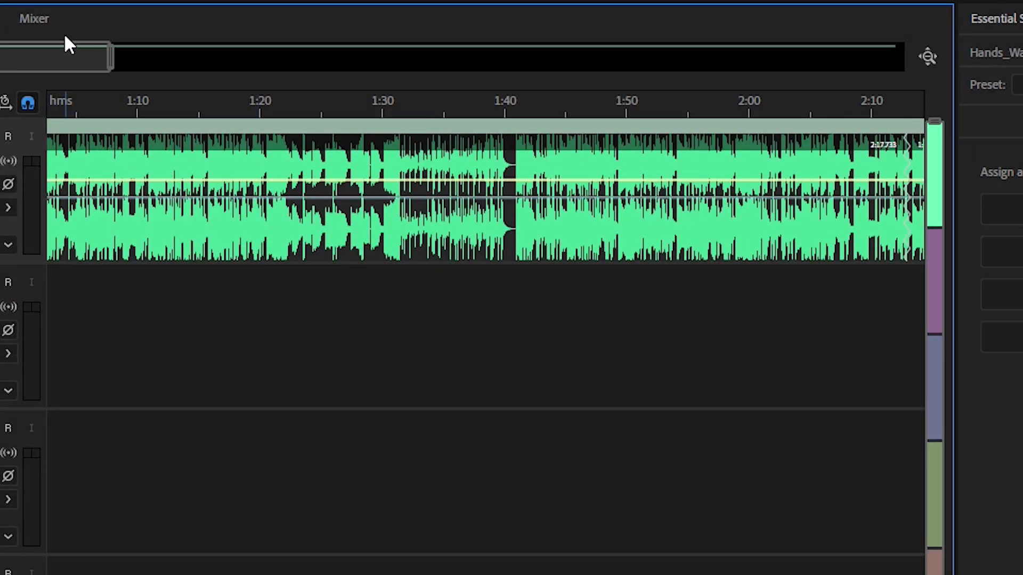
{"action": "left_click_drag", "start_coordinate": [19, 62], "coordinate": [119, 75]}
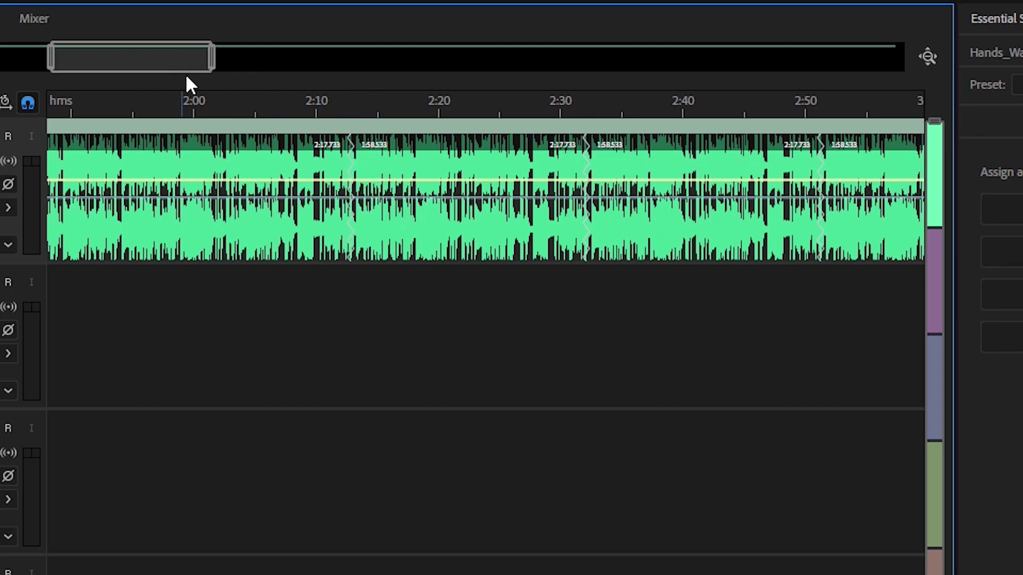
{"action": "left_click_drag", "start_coordinate": [178, 62], "coordinate": [231, 61]}
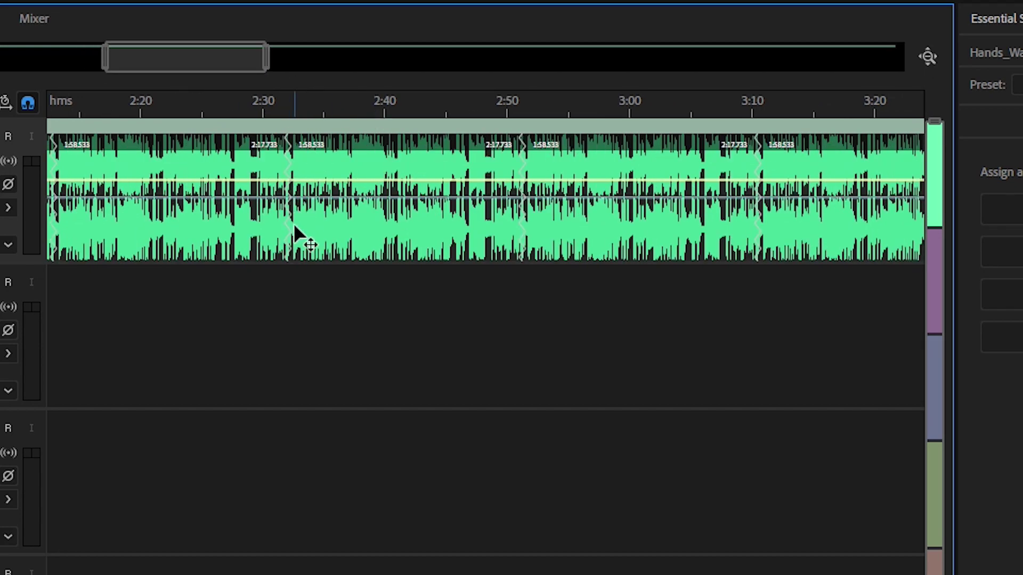
{"action": "mouse_move", "coordinate": [200, 66]}
{"action": "left_mouse_down"}
{"action": "mouse_move", "coordinate": [315, 78]}
{"action": "mouse_move", "coordinate": [48, 69]}
{"action": "left_mouse_up"}
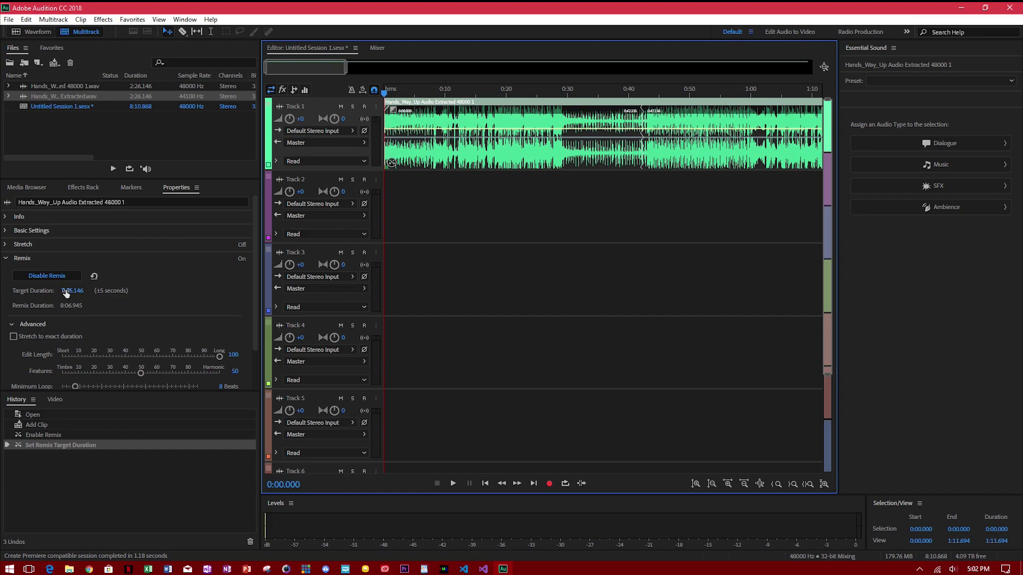
Set the remix target duration to 5:55.146 and check the 6:02.145 clip end
{"action": "left_click", "coordinate": [70, 293]}
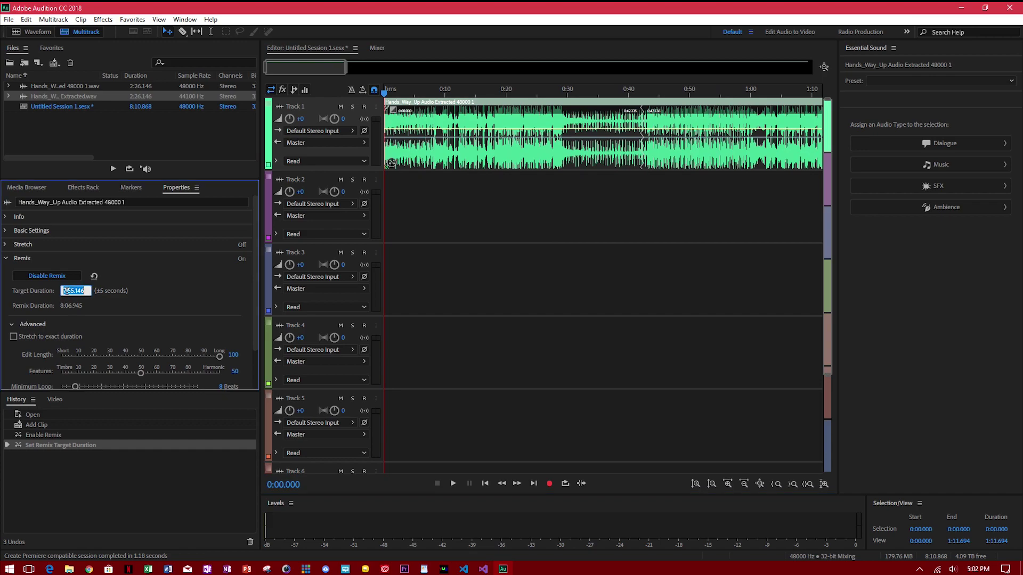
{"action": "left_click", "coordinate": [69, 291]}
{"action": "key", "text": "BackSpace"}
{"action": "type", "text": "5"}
{"action": "key", "text": "Return"}
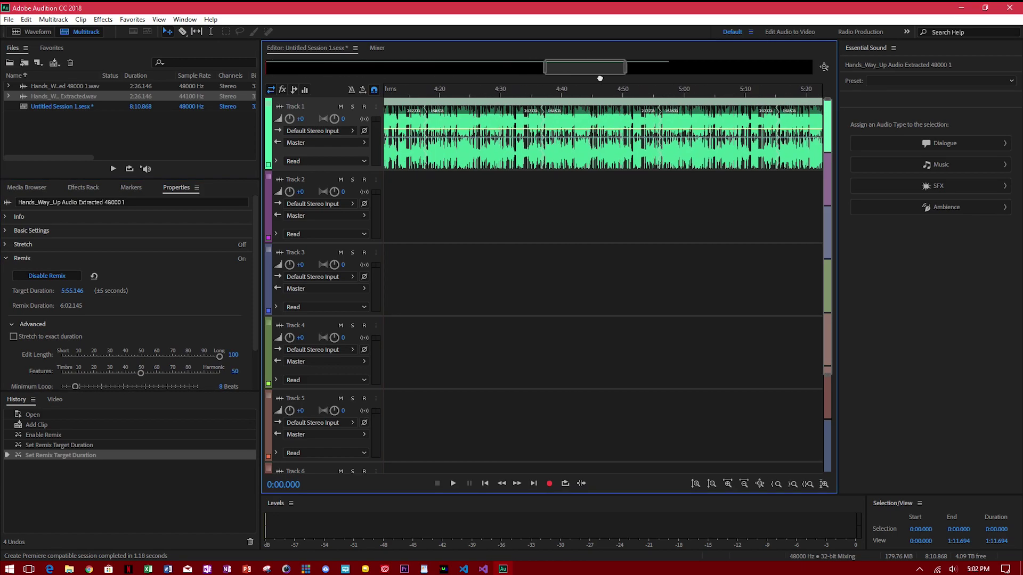
{"action": "left_click_drag", "start_coordinate": [300, 70], "coordinate": [637, 70]}
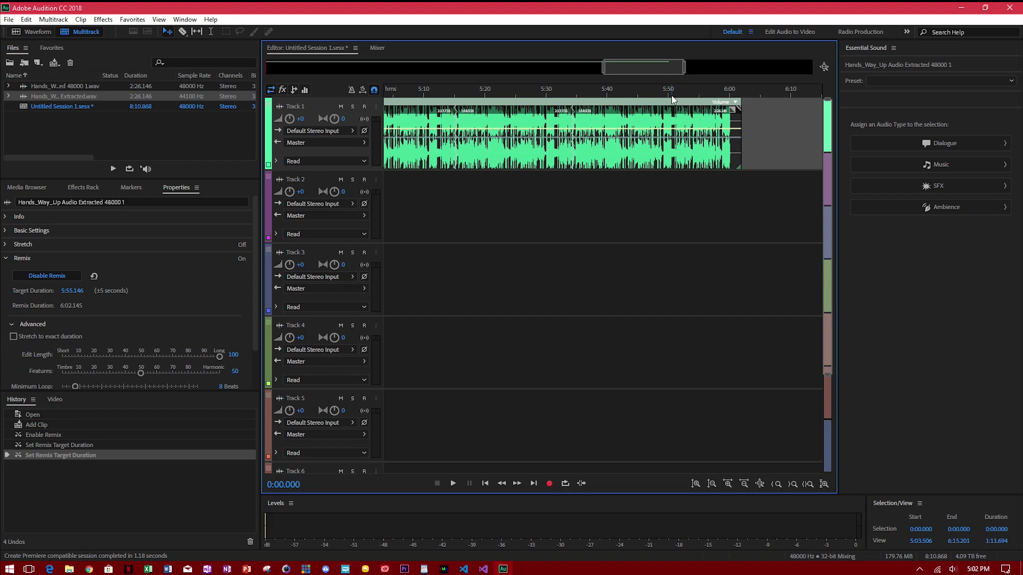
{"action": "left_click_drag", "start_coordinate": [637, 71], "coordinate": [326, 74]}
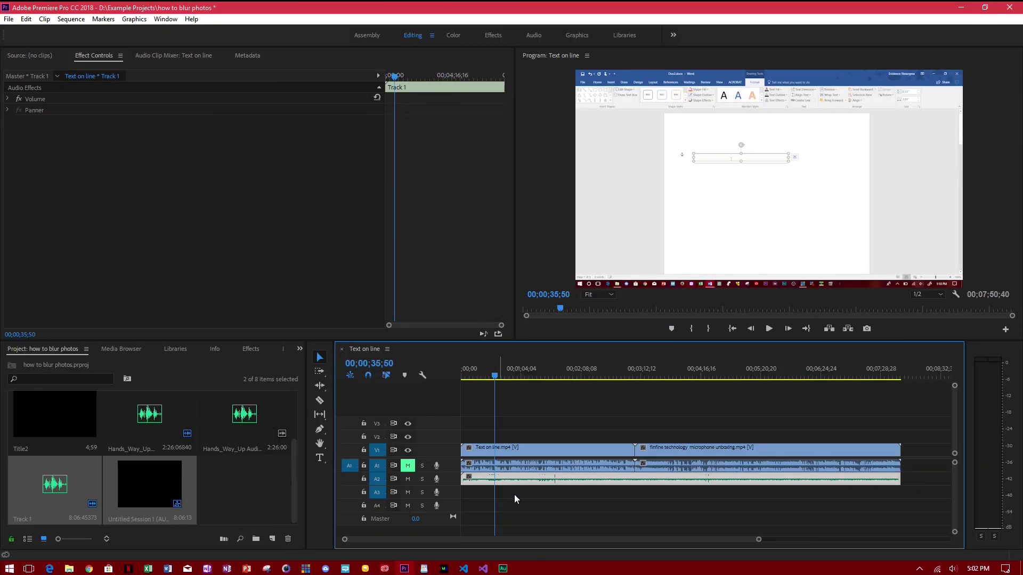
{"action": "left_click", "coordinate": [536, 501]}
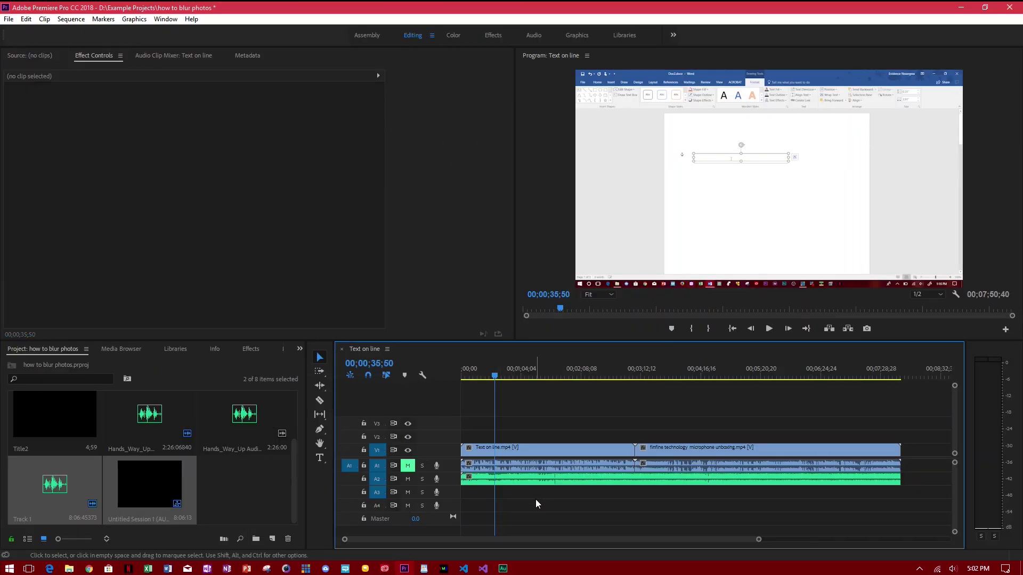